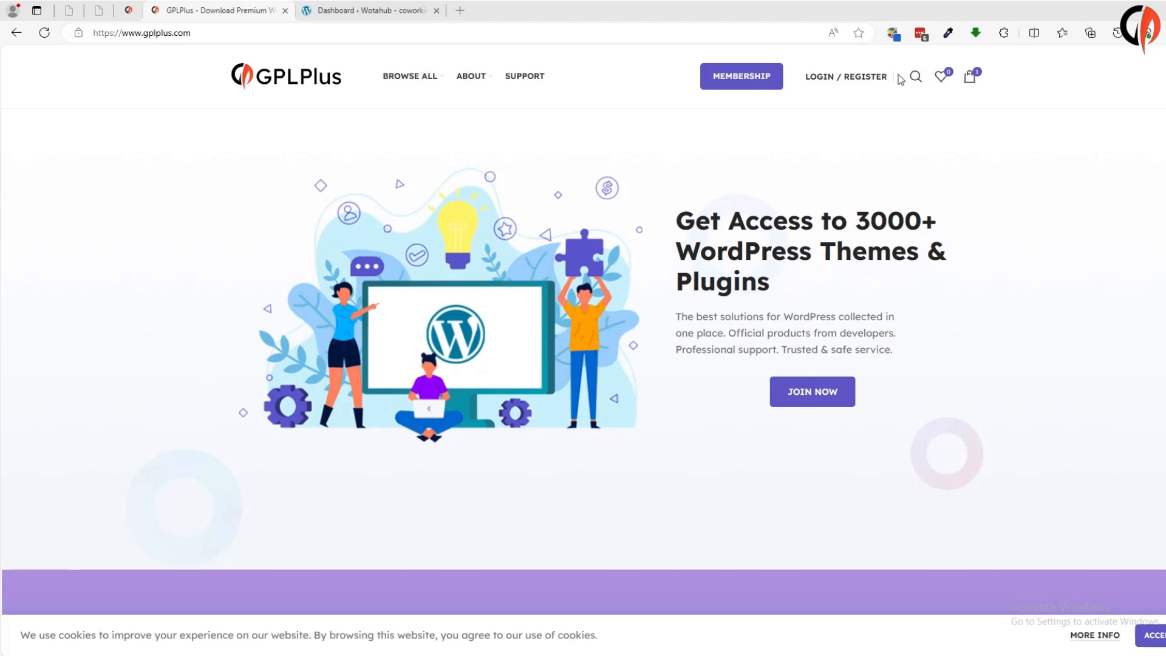
Search the GPLPlus store for "Ashade" and open the Ashade – Photography WordPress Theme 8.0 product page.
{"action": "left_click", "coordinate": [915, 78]}
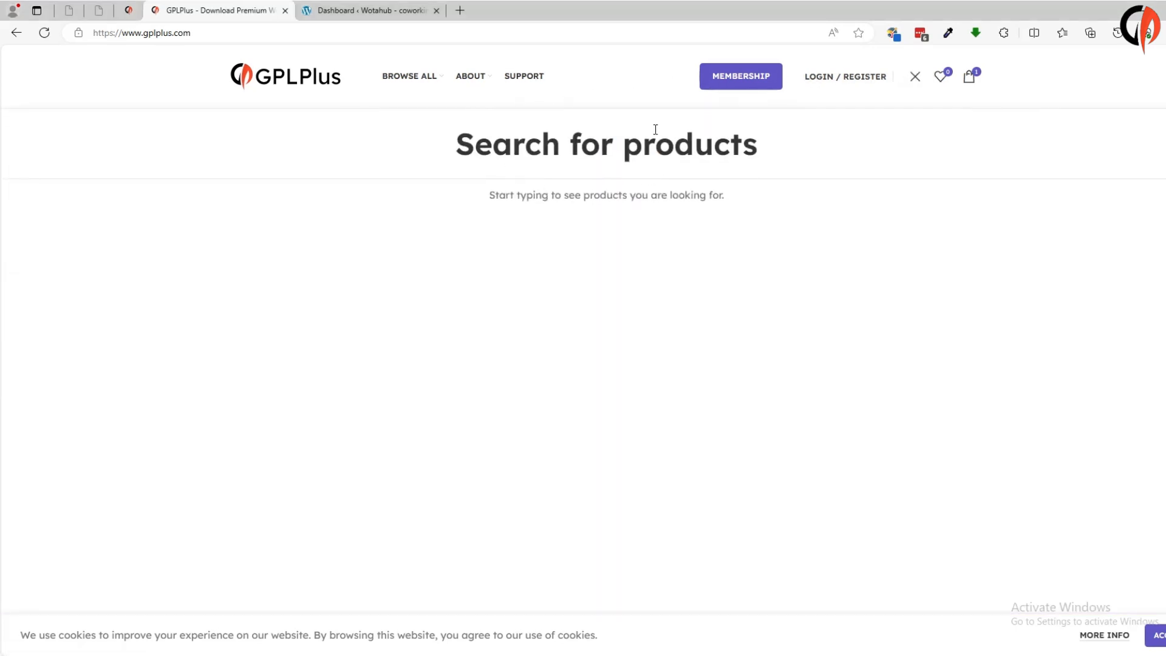
{"action": "type", "text": "Ashade"}
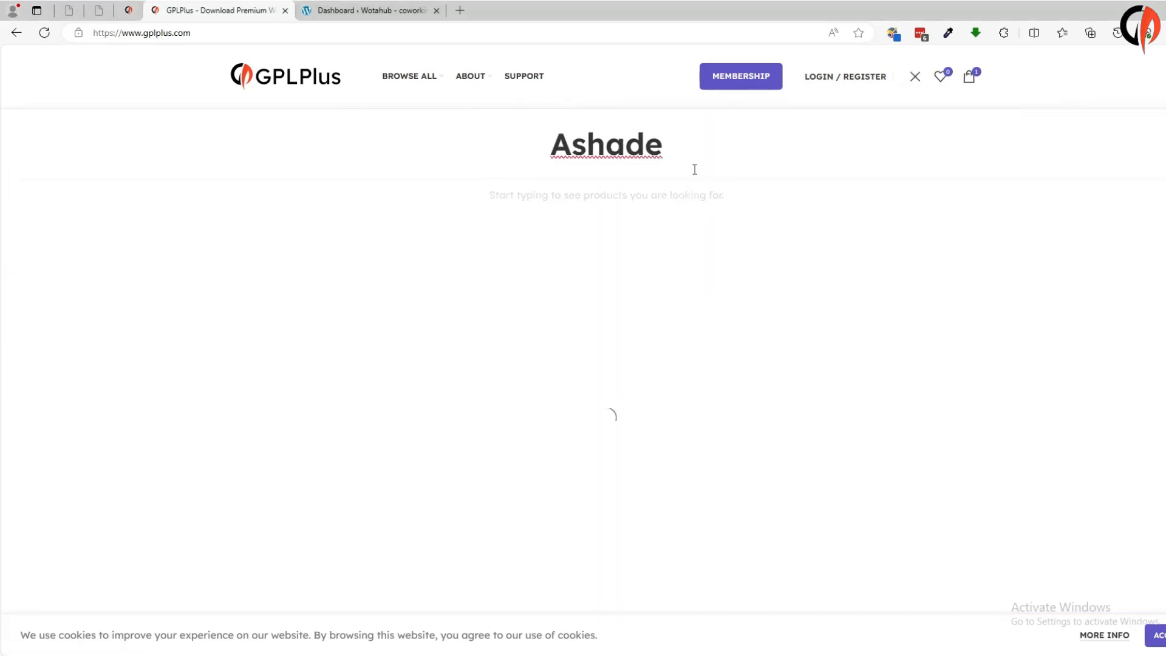
{"action": "left_click", "coordinate": [574, 252]}
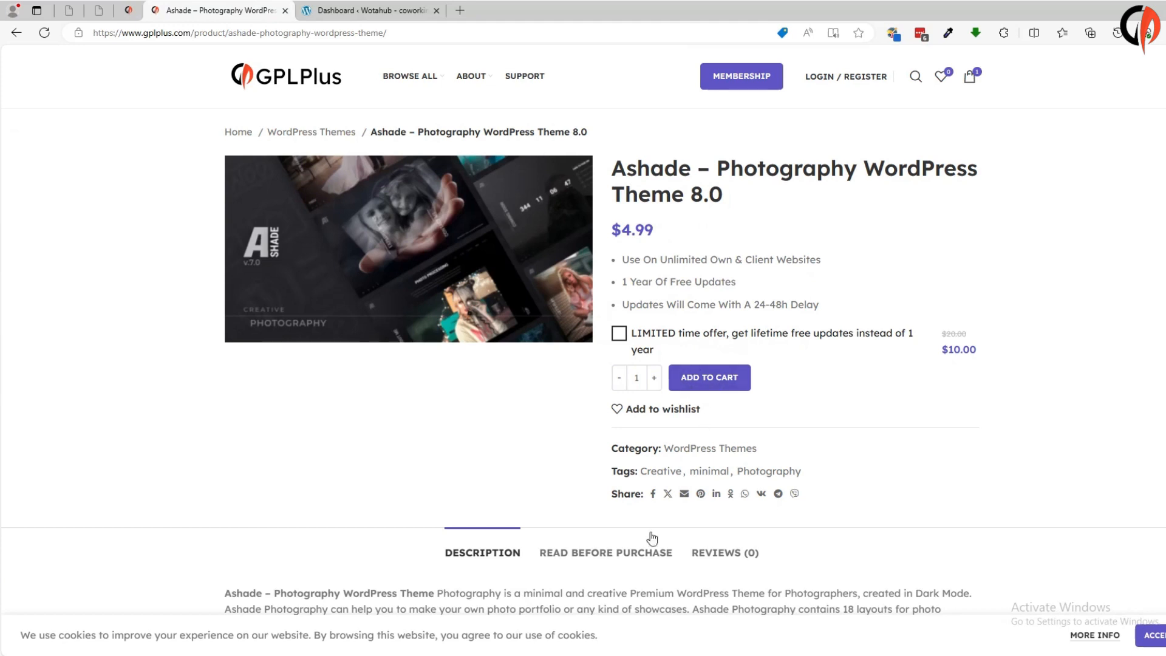
Extract the CC-themeforest-ashade-photography-wordpress-theme-8.0 archive on the Desktop into a folder of the same name and open that folder.
{"action": "left_click", "coordinate": [583, 655]}
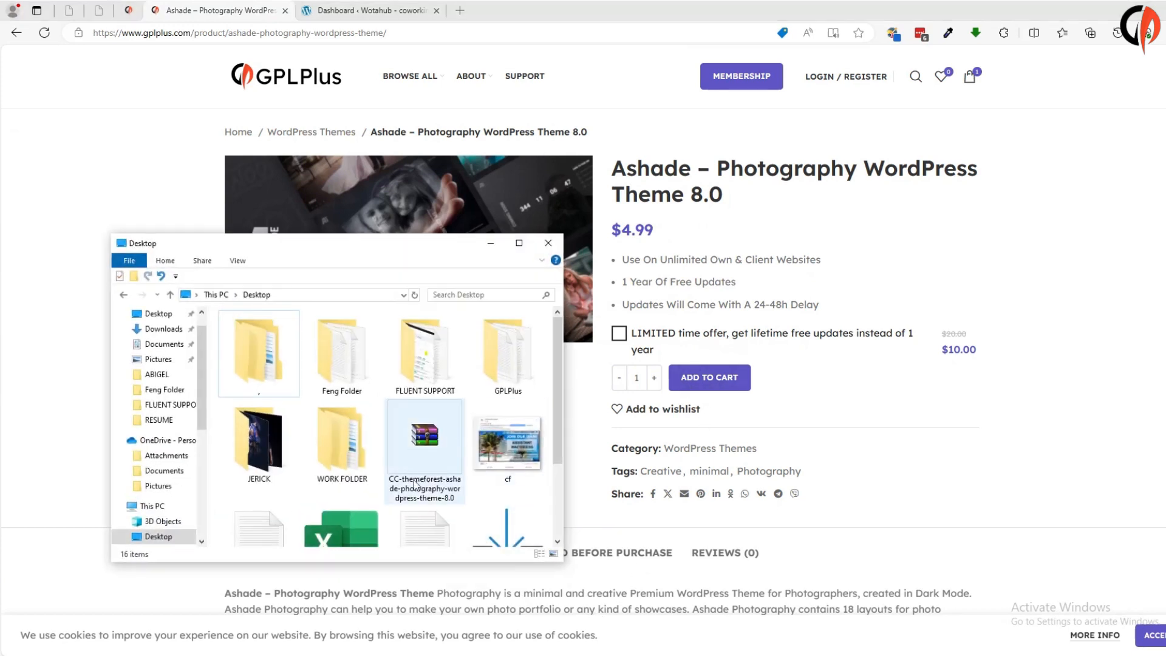
{"action": "right_click", "coordinate": [423, 456]}
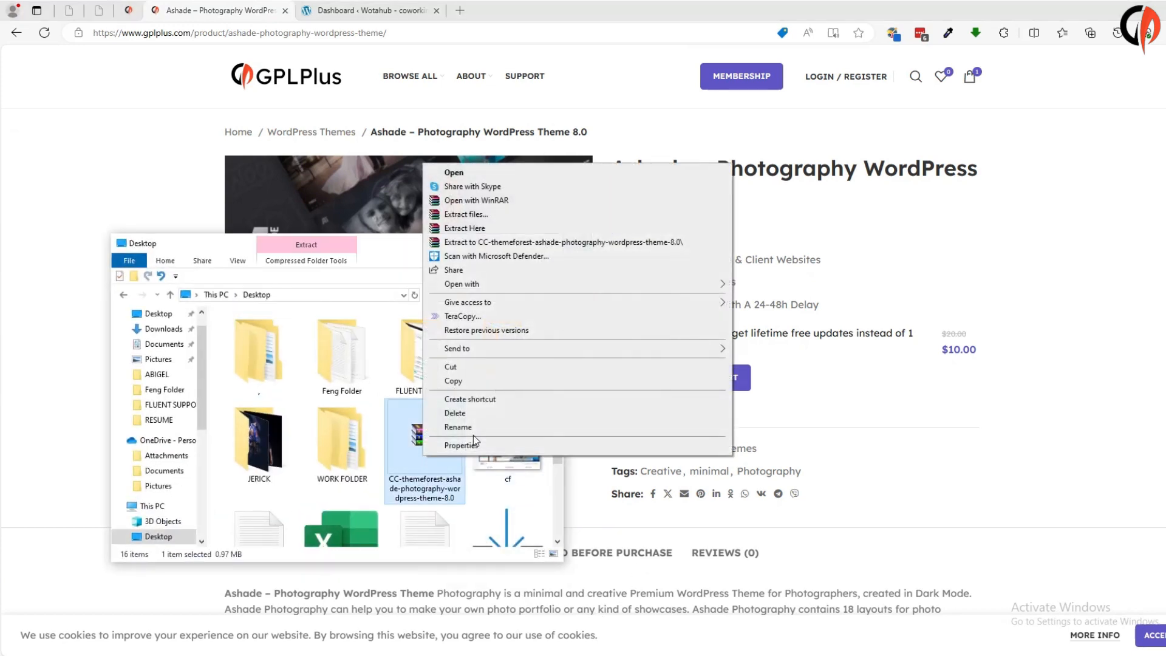
{"action": "left_click", "coordinate": [493, 215]}
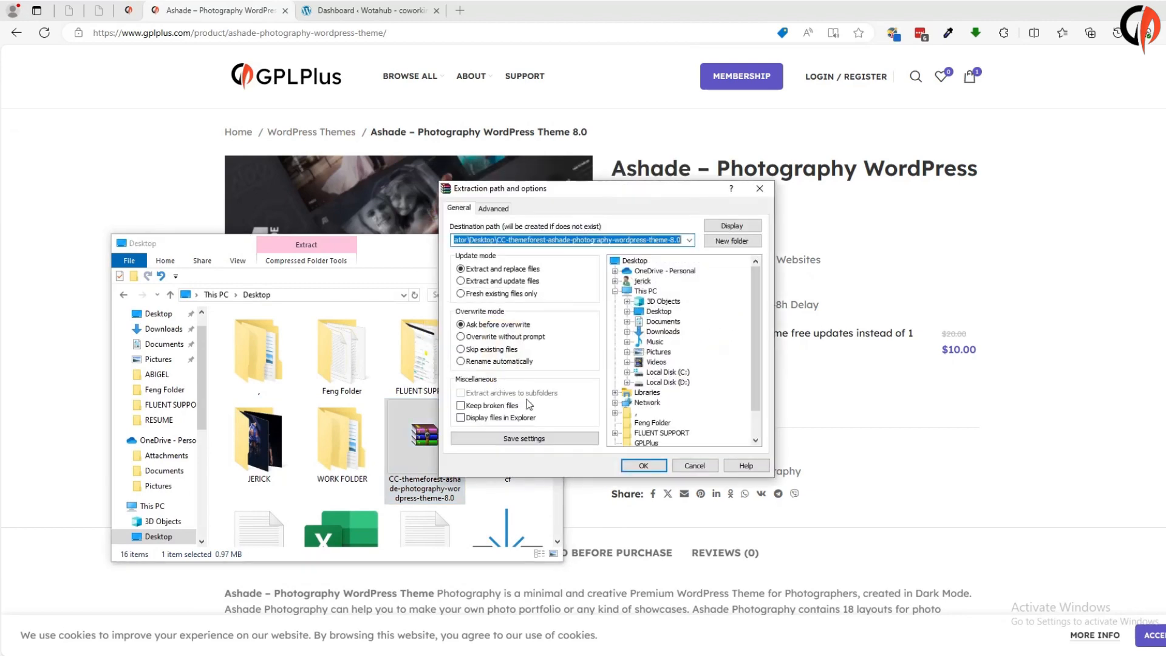
{"action": "left_click", "coordinate": [642, 465]}
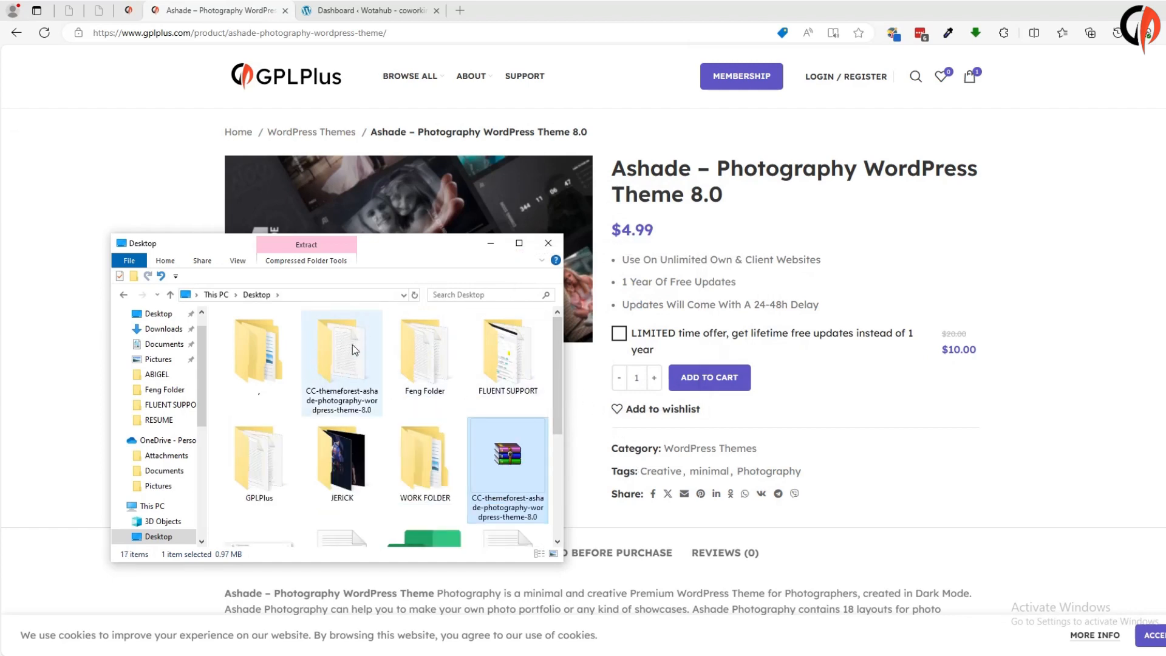
{"action": "double_click", "coordinate": [340, 361]}
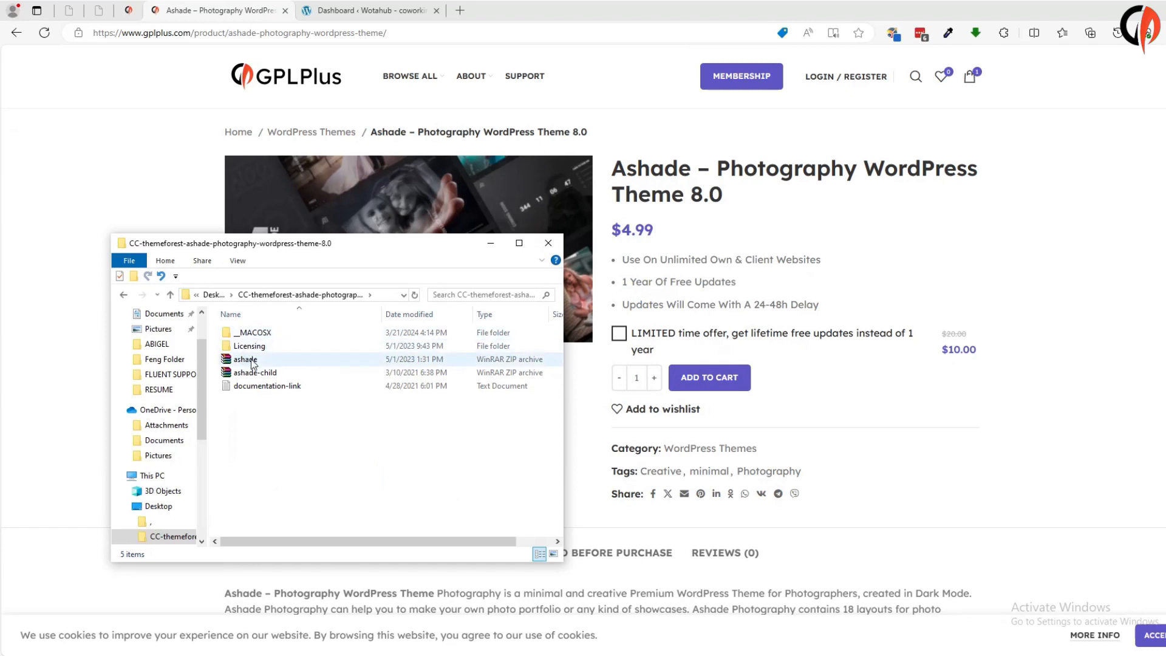
Switch to the WordPress dashboard and open the upload form for adding a new theme.
{"action": "left_click", "coordinate": [380, 14]}
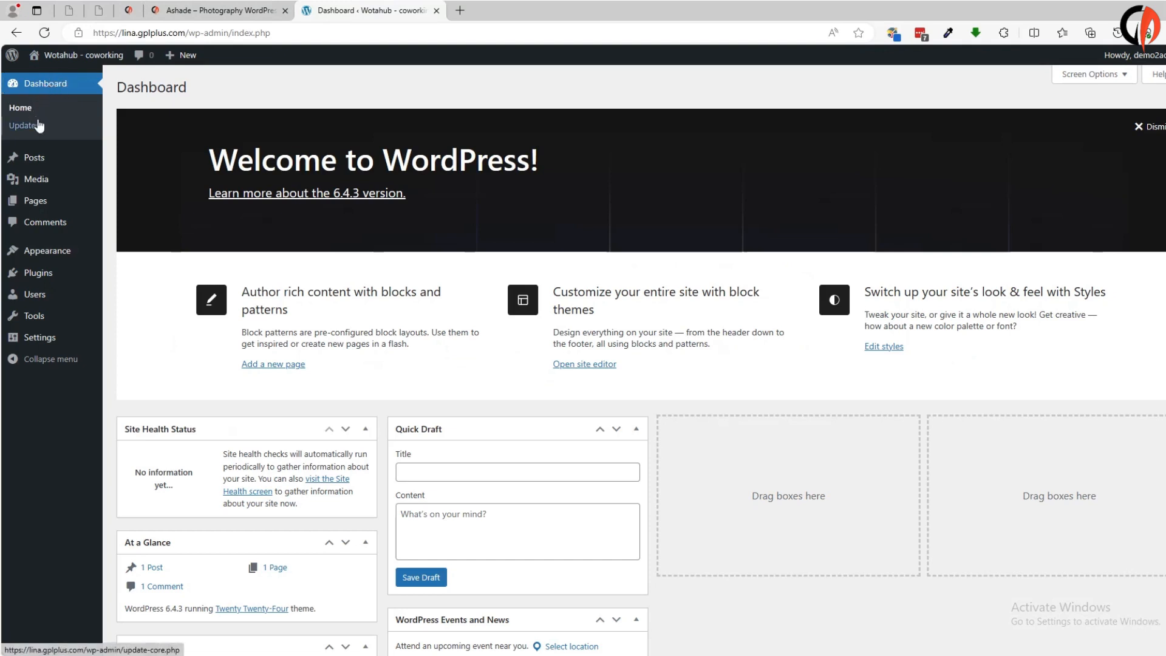
{"action": "mouse_move", "coordinate": [55, 251]}
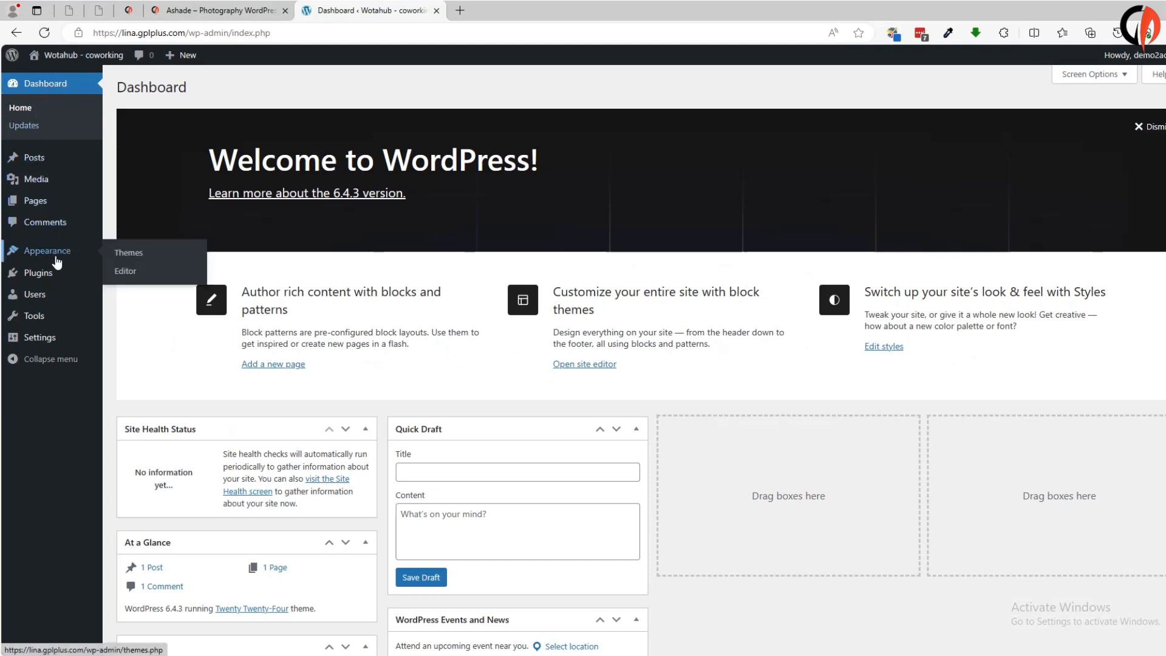
{"action": "left_click", "coordinate": [118, 255]}
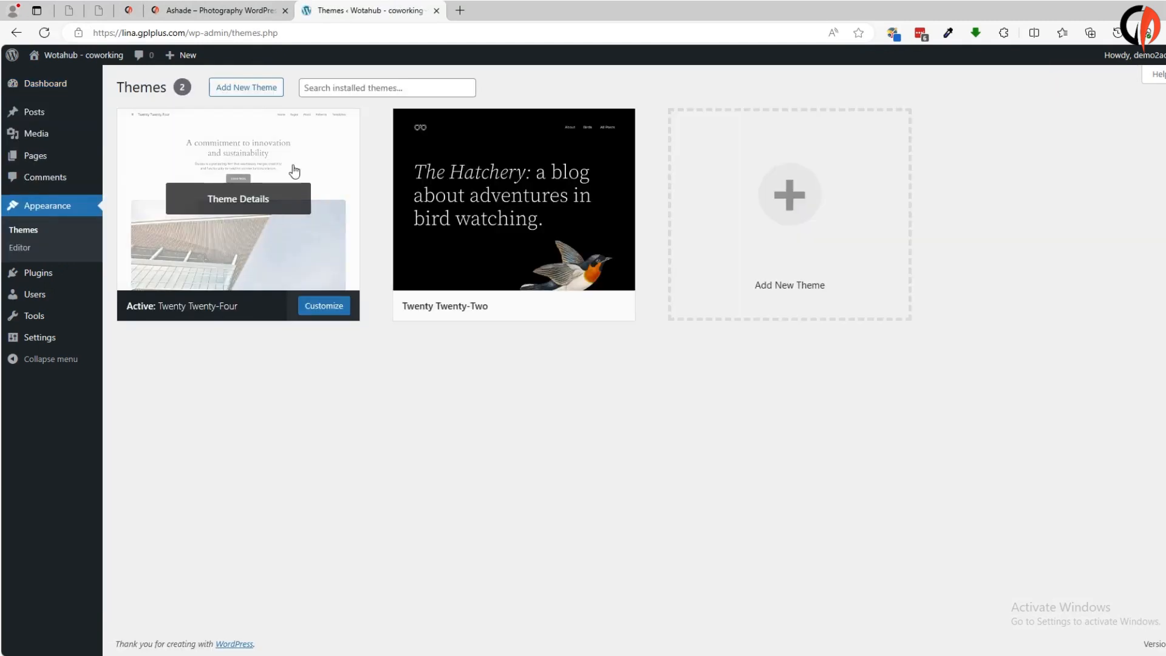
{"action": "left_click", "coordinate": [255, 91]}
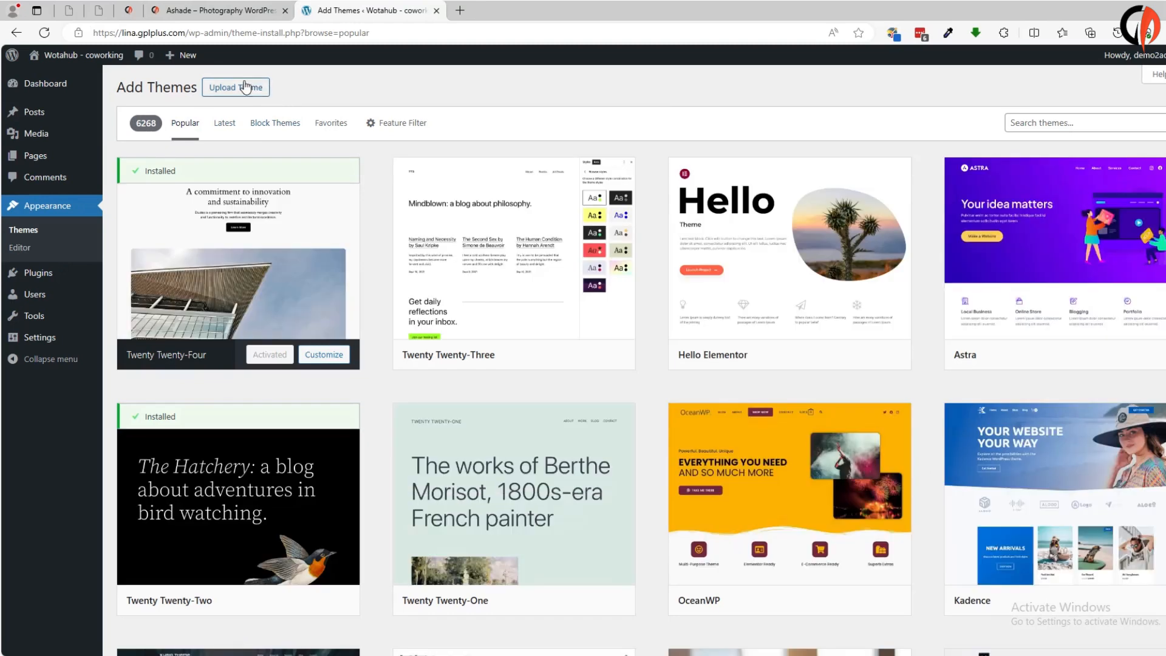
{"action": "left_click", "coordinate": [241, 89]}
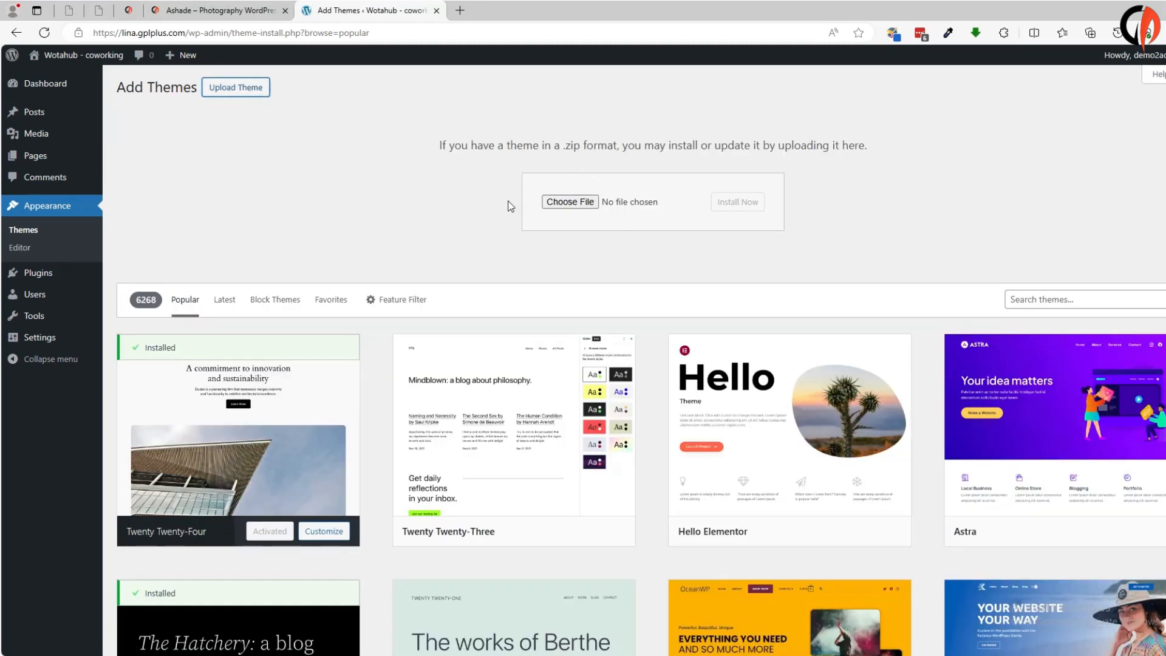
Install the theme from ashade.zip in the extracted Ashade folder on the Desktop and activate it.
{"action": "left_click", "coordinate": [563, 214]}
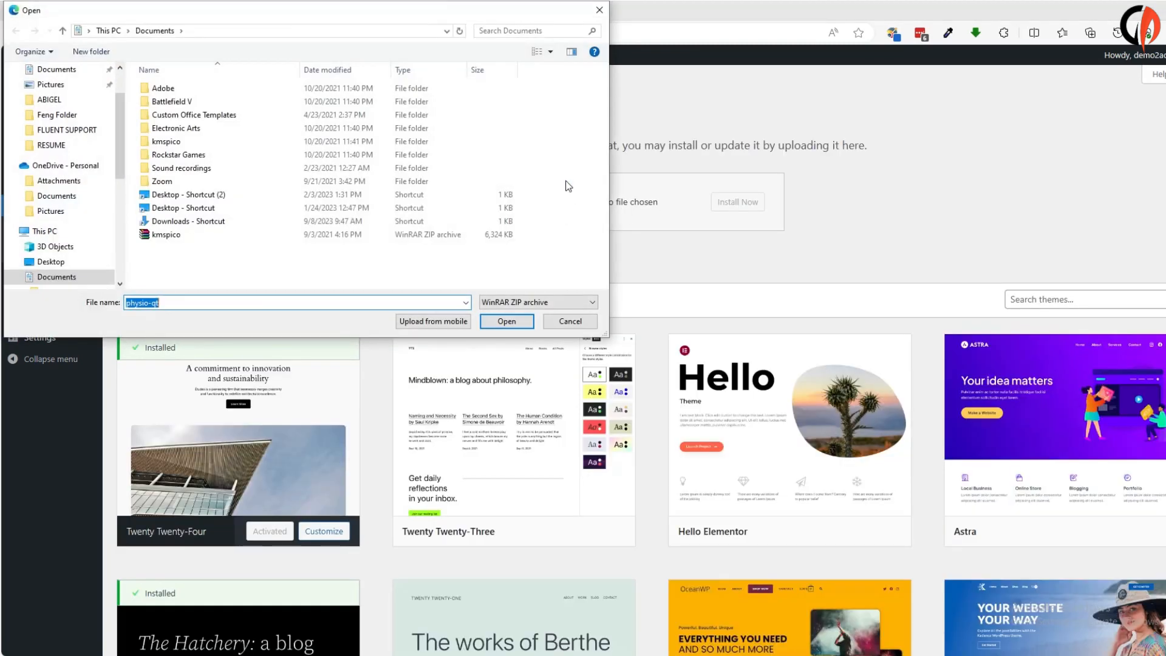
{"action": "scroll", "coordinate": [51, 104], "scroll_direction": "up", "scroll_amount": 2}
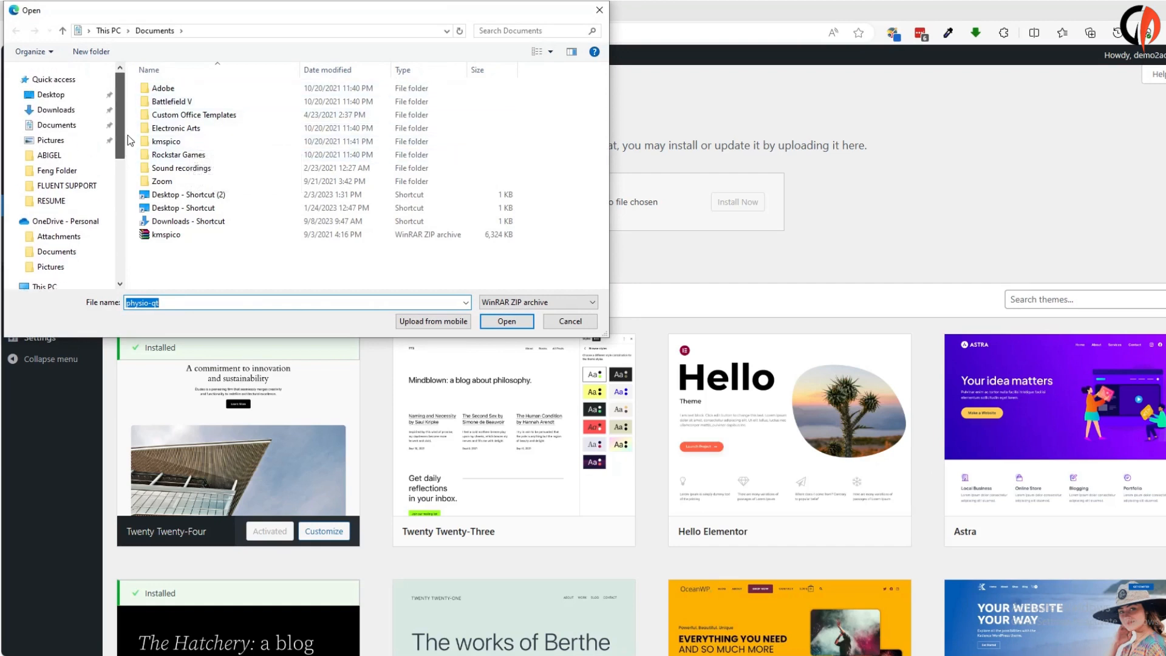
{"action": "left_click", "coordinate": [51, 96]}
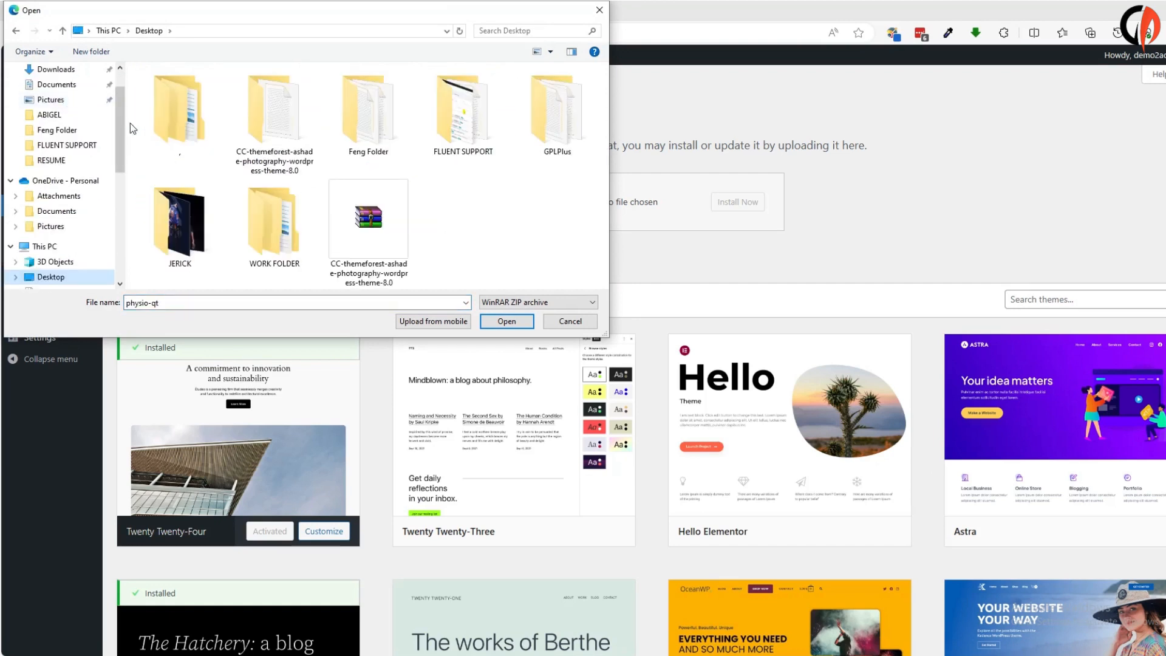
{"action": "double_click", "coordinate": [275, 126]}
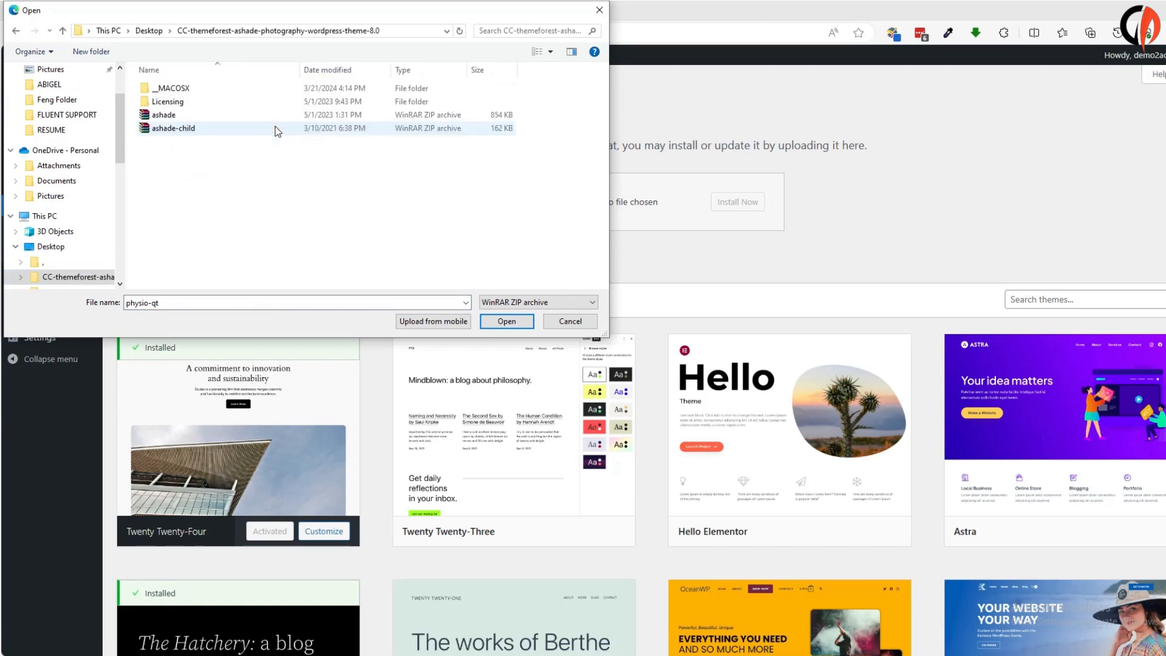
{"action": "left_click", "coordinate": [160, 116]}
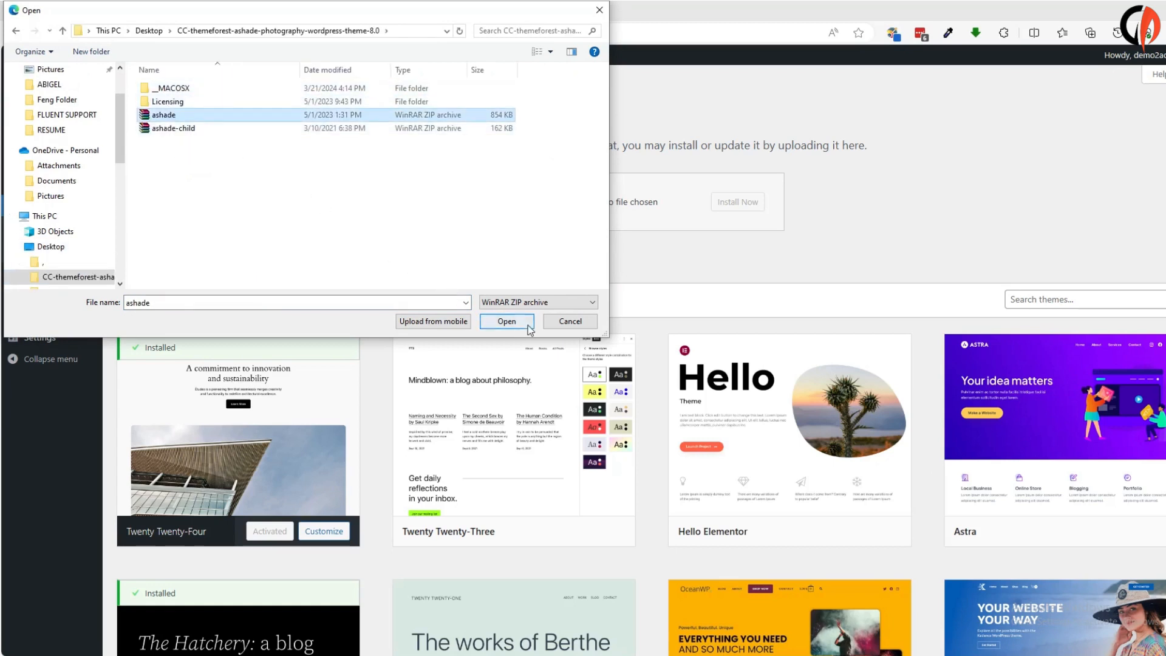
{"action": "left_click", "coordinate": [507, 322]}
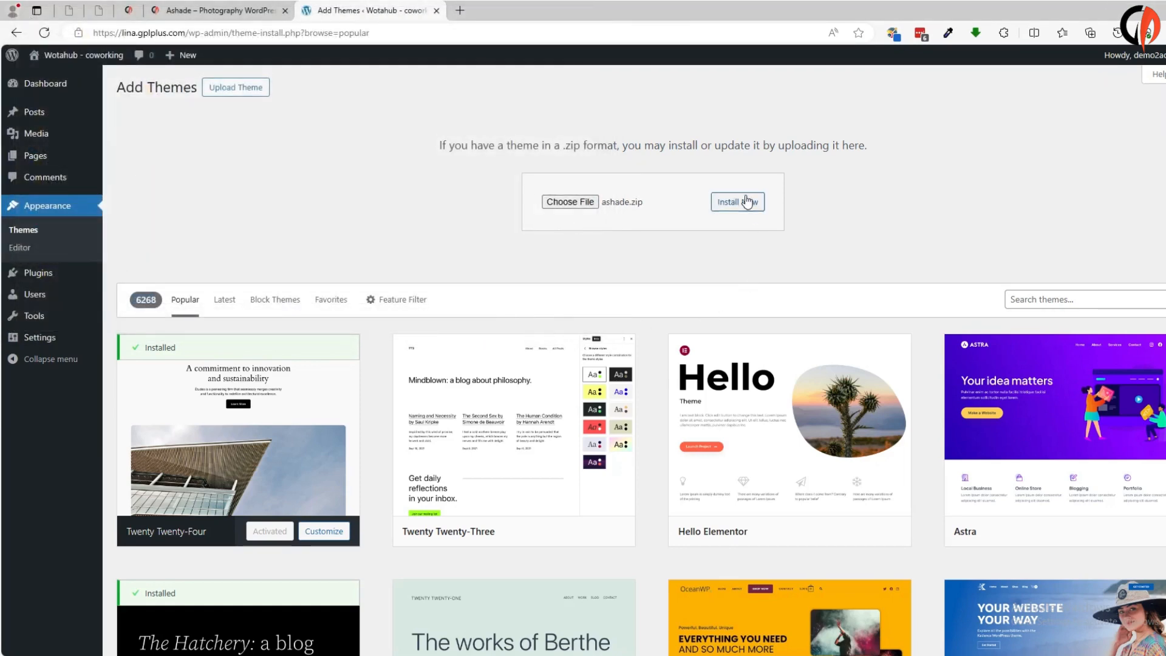
{"action": "left_click", "coordinate": [749, 209]}
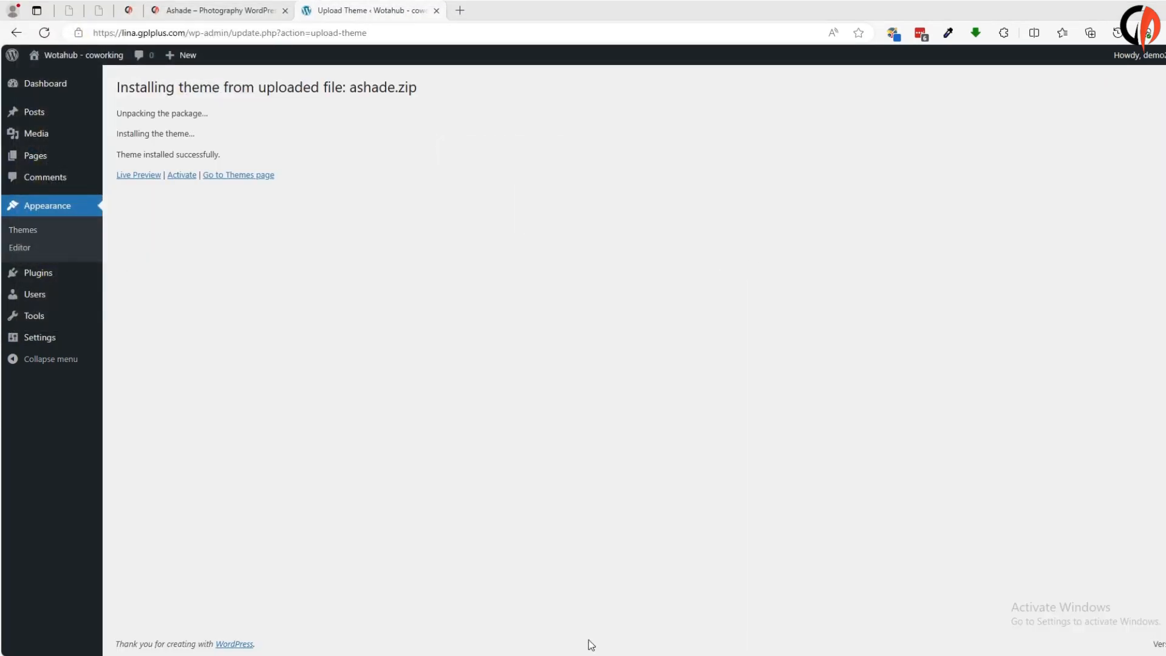
{"action": "left_click", "coordinate": [184, 181]}
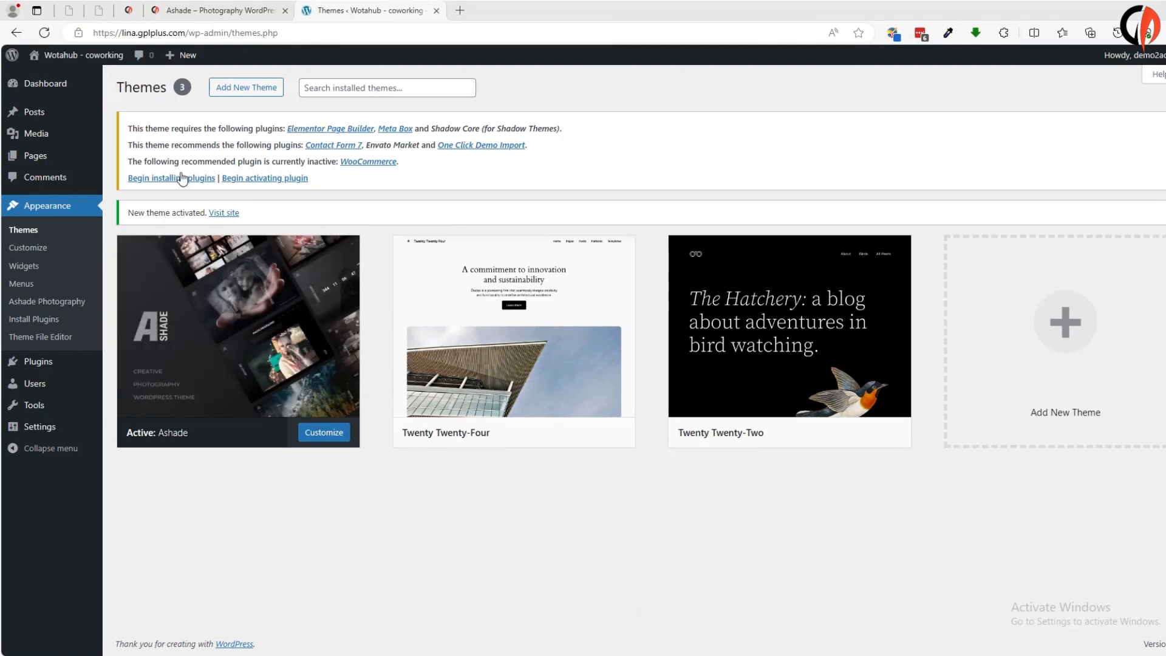
Bulk install all the required and recommended plugins listed for the Ashade theme and return from the installer.
{"action": "left_click", "coordinate": [176, 181]}
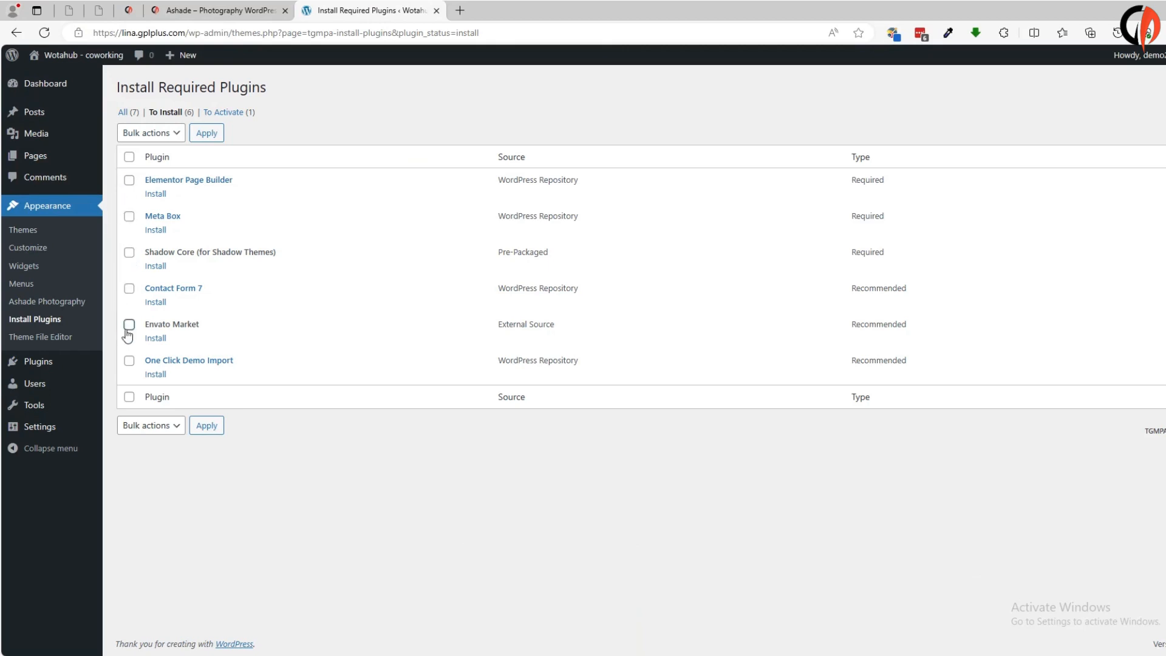
{"action": "left_click", "coordinate": [129, 397]}
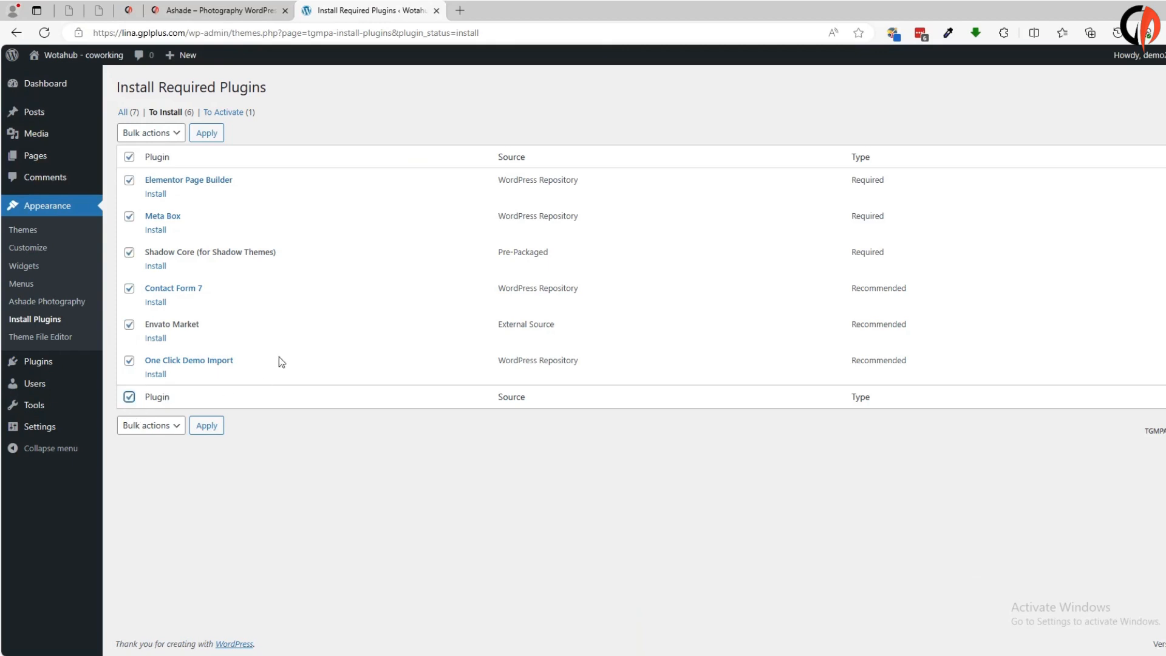
{"action": "left_click", "coordinate": [162, 132]}
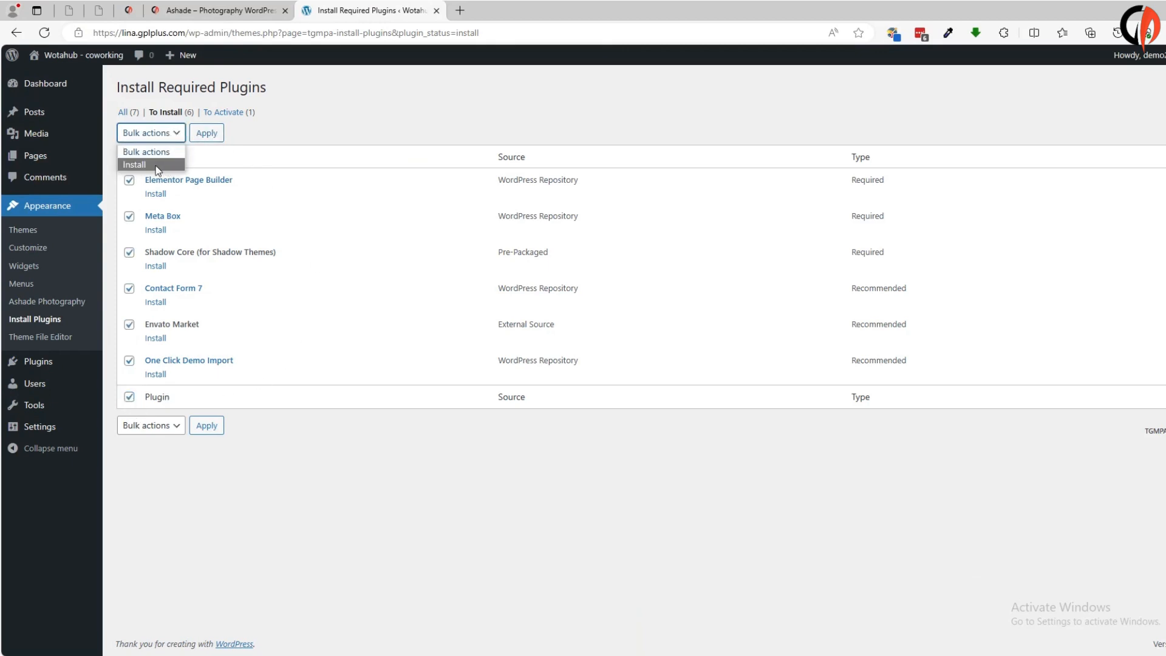
{"action": "left_click", "coordinate": [156, 166]}
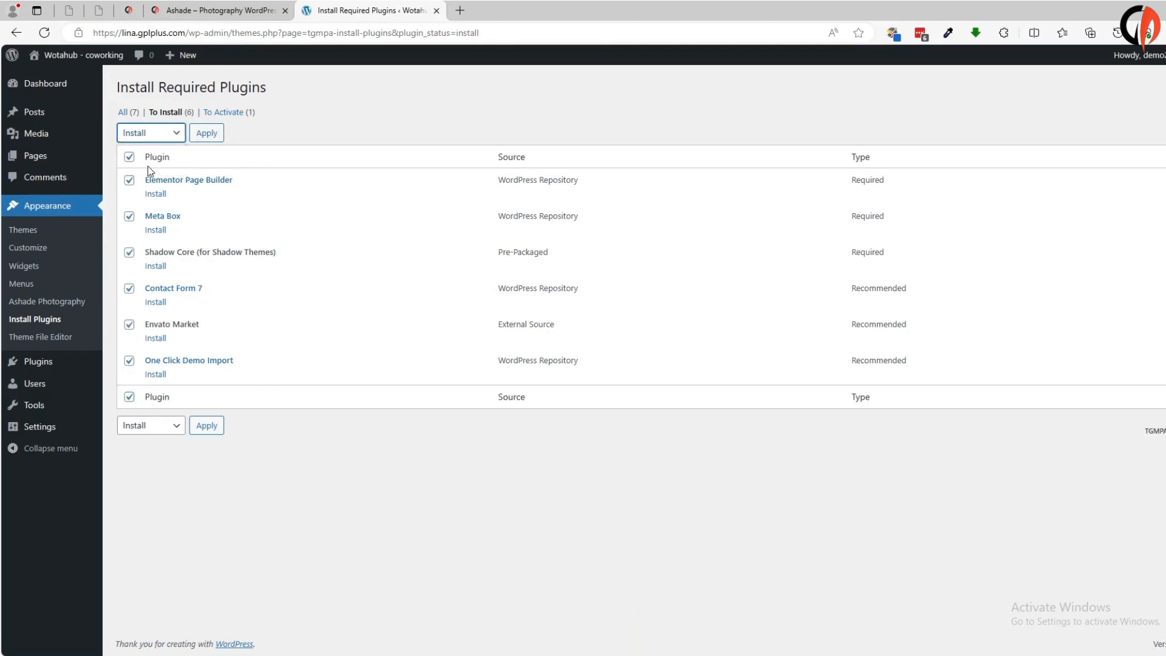
{"action": "left_click", "coordinate": [206, 134]}
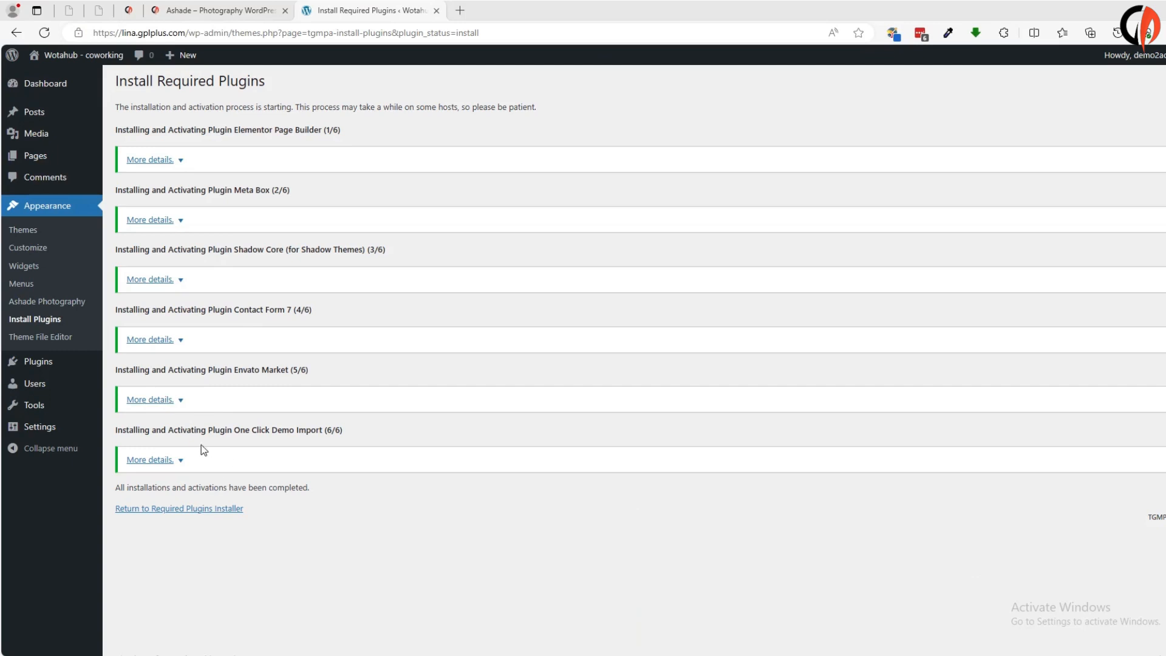
{"action": "left_click", "coordinate": [171, 510]}
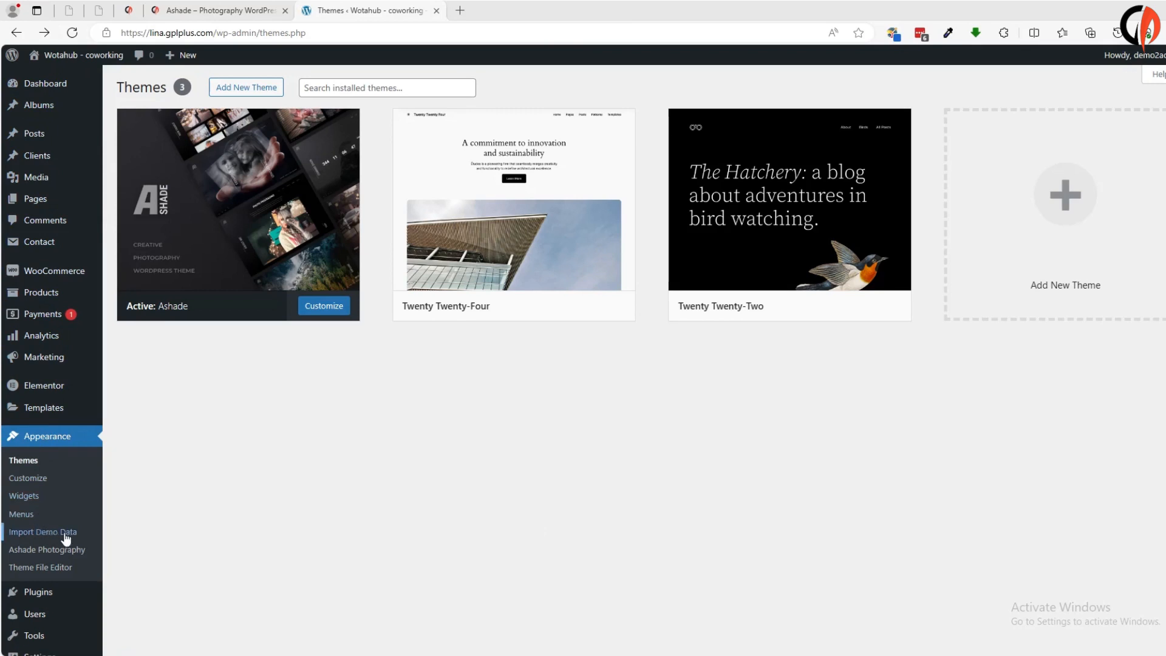
Import the Ashade demo data with the WPForms, All in One SEO and MonsterInsights plugins included.
{"action": "left_click", "coordinate": [43, 533]}
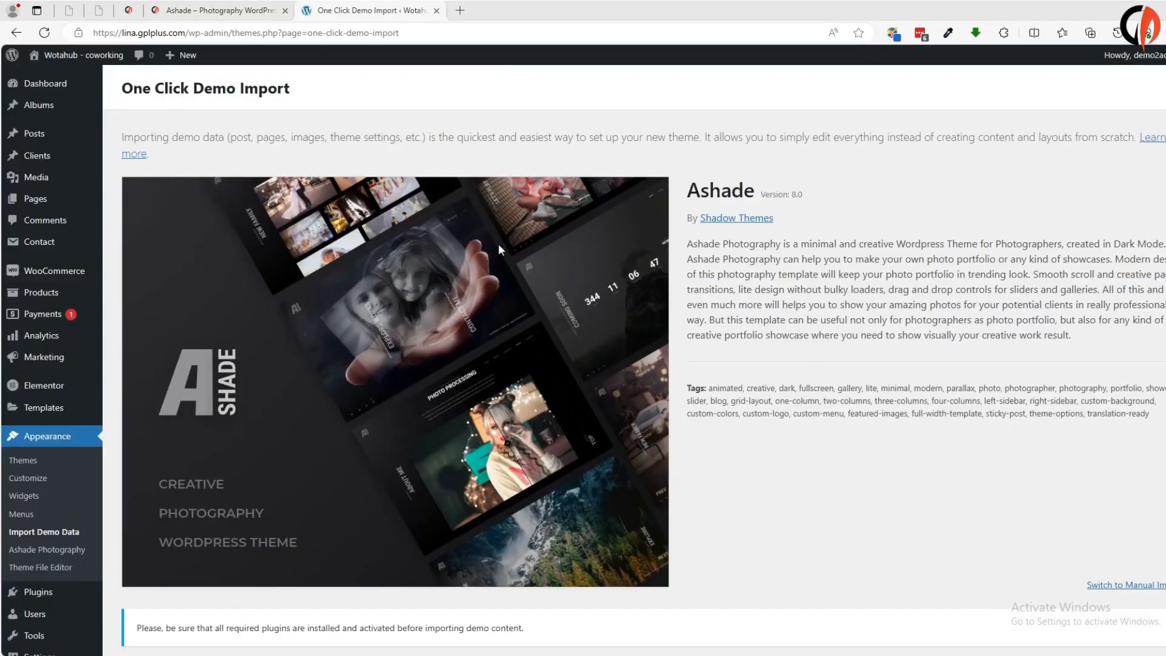
{"action": "scroll", "coordinate": [341, 507], "scroll_direction": "down", "scroll_amount": 2}
{"action": "left_click", "coordinate": [188, 581]}
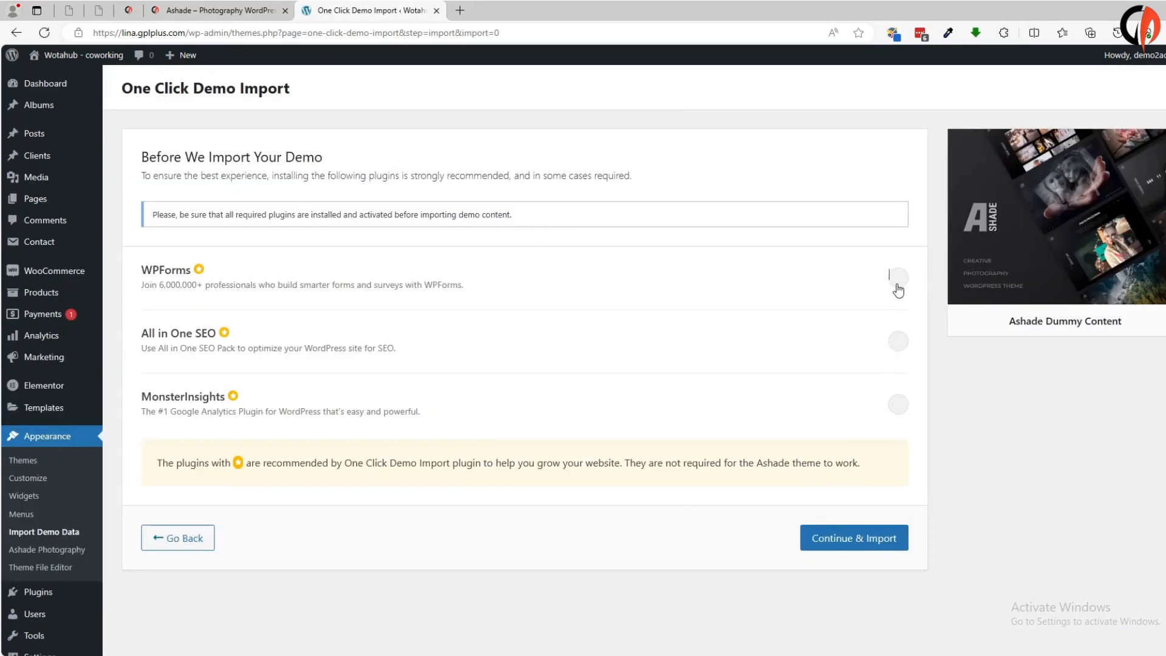
{"action": "left_click", "coordinate": [896, 280]}
{"action": "left_click", "coordinate": [898, 343]}
{"action": "left_click", "coordinate": [897, 405]}
{"action": "left_click", "coordinate": [865, 538]}
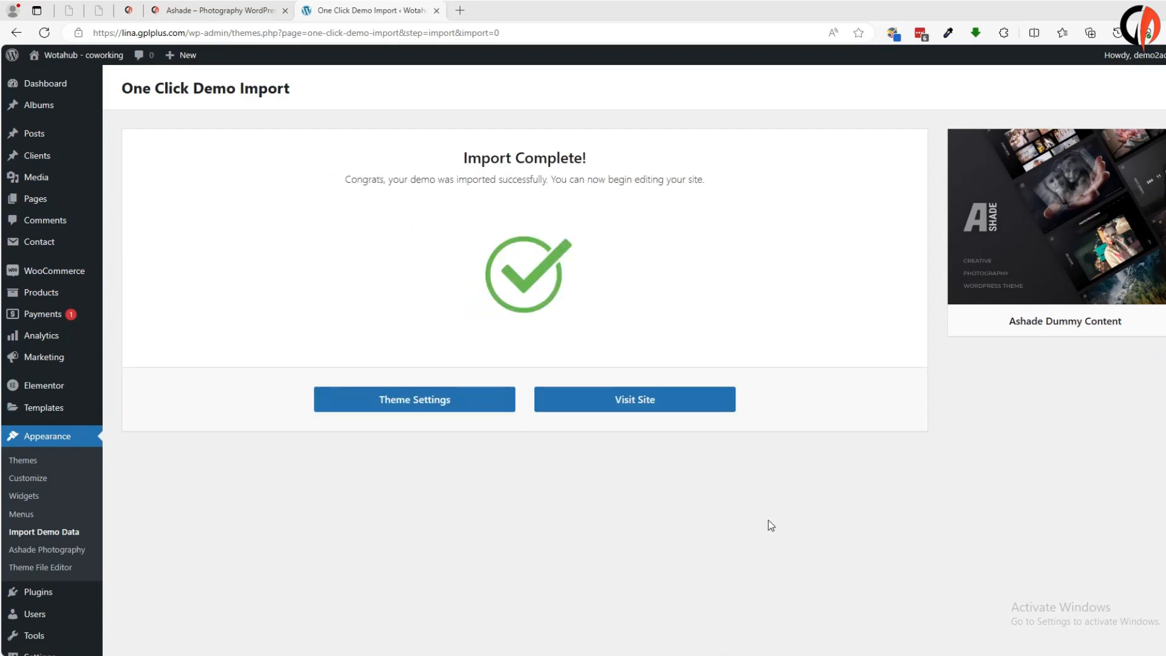
Visit the imported site and view its Parallax Slider showcase.
{"action": "left_click", "coordinate": [645, 400]}
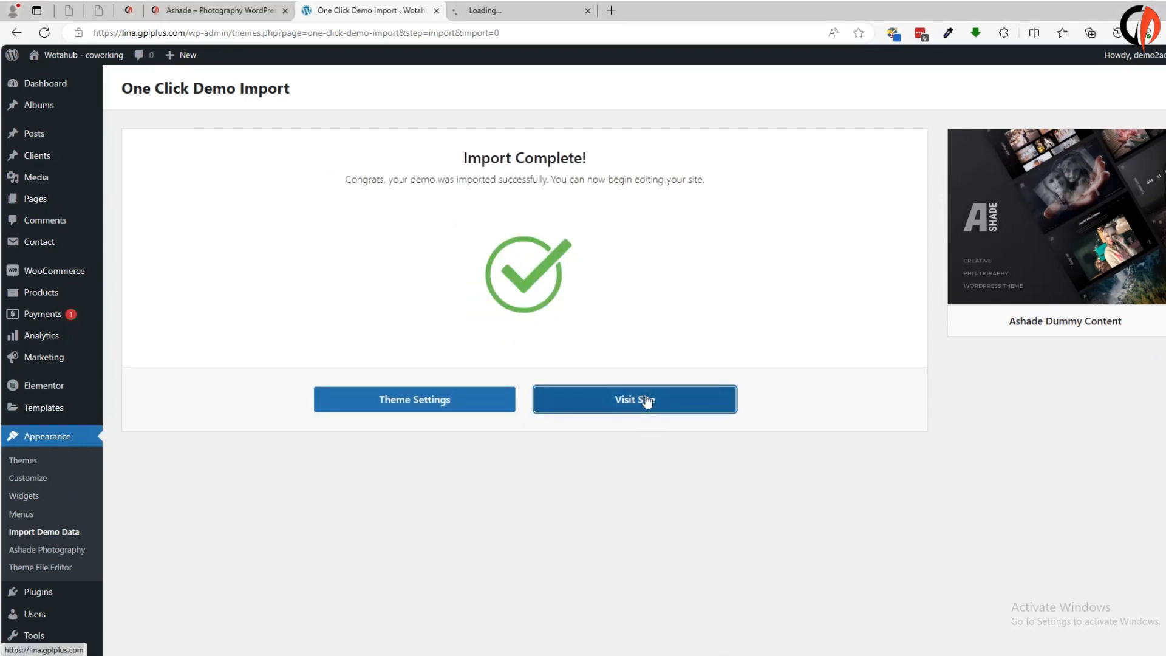
{"action": "left_click", "coordinate": [554, 14]}
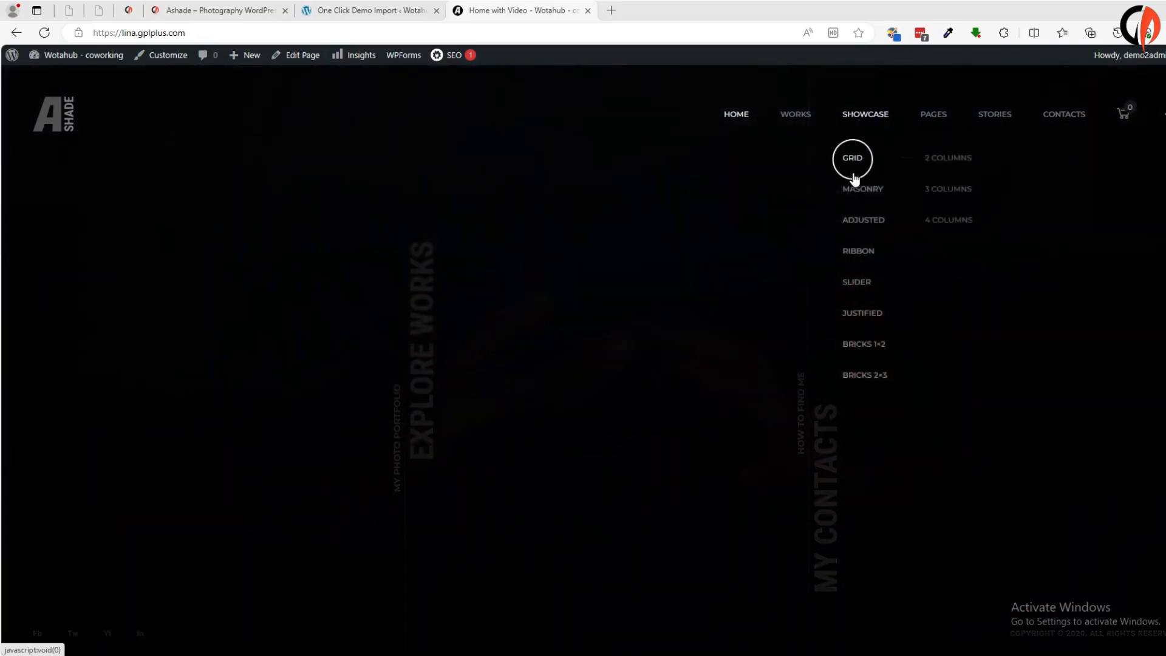
{"action": "mouse_move", "coordinate": [880, 292]}
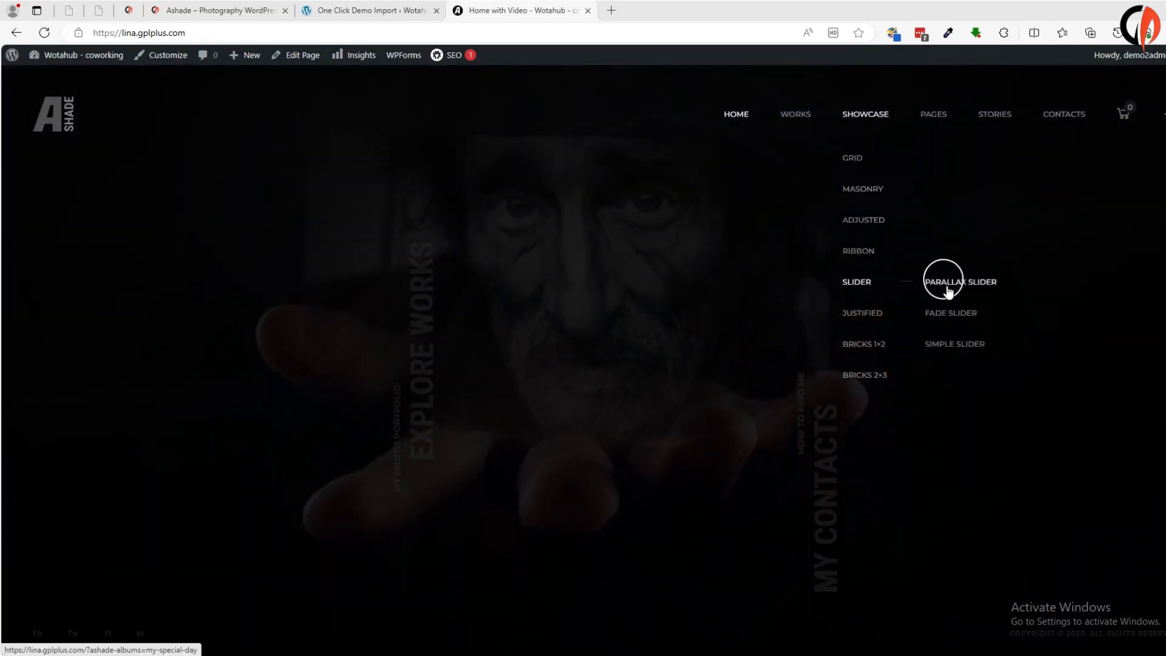
{"action": "left_click", "coordinate": [958, 283]}
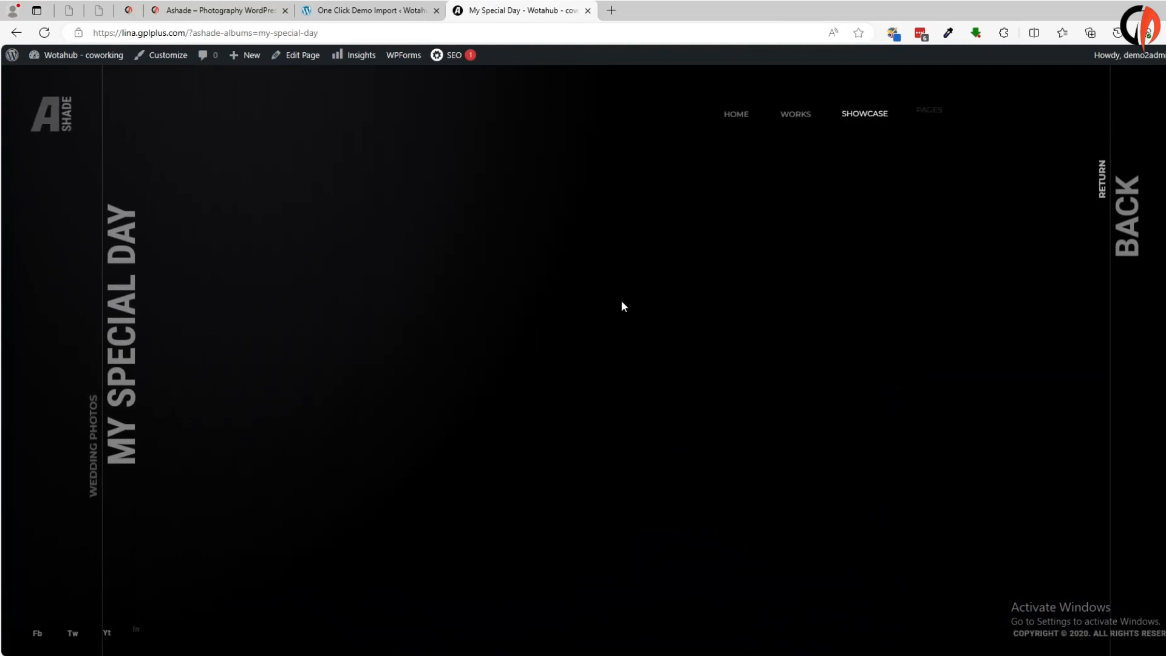
{"action": "scroll", "coordinate": [832, 281], "scroll_direction": "down", "scroll_amount": 1}
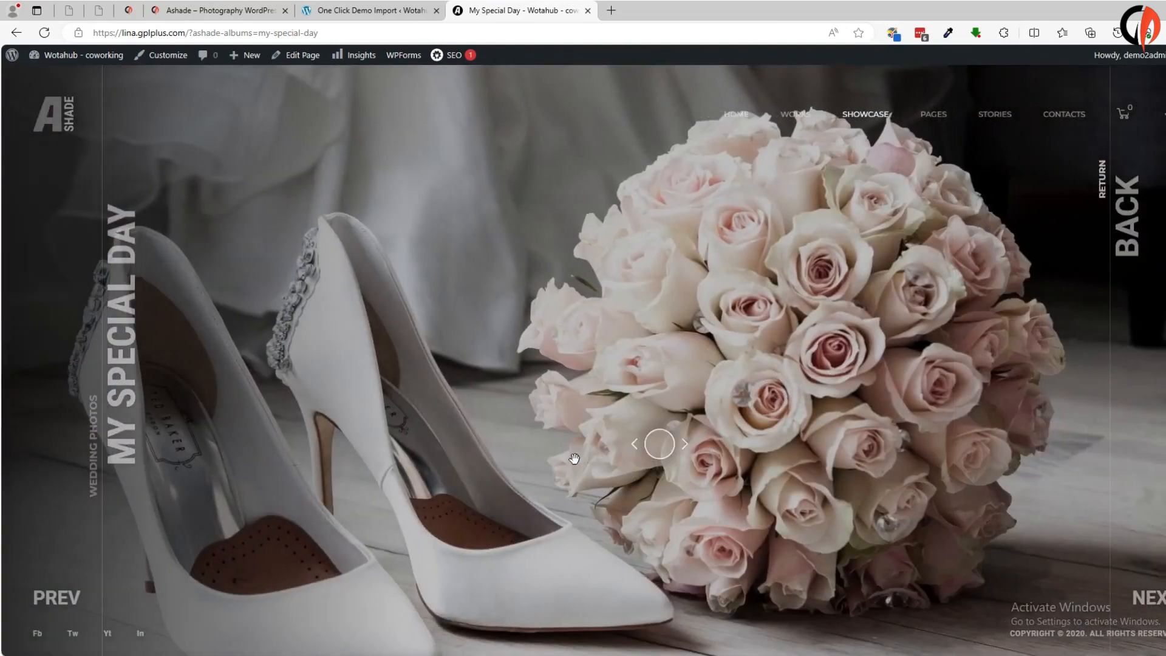
Browse forward and back through the wedding photos in the My Special Day album slider.
{"action": "scroll", "coordinate": [516, 443], "scroll_direction": "down", "scroll_amount": 1}
{"action": "scroll", "coordinate": [803, 349], "scroll_direction": "down", "scroll_amount": 1}
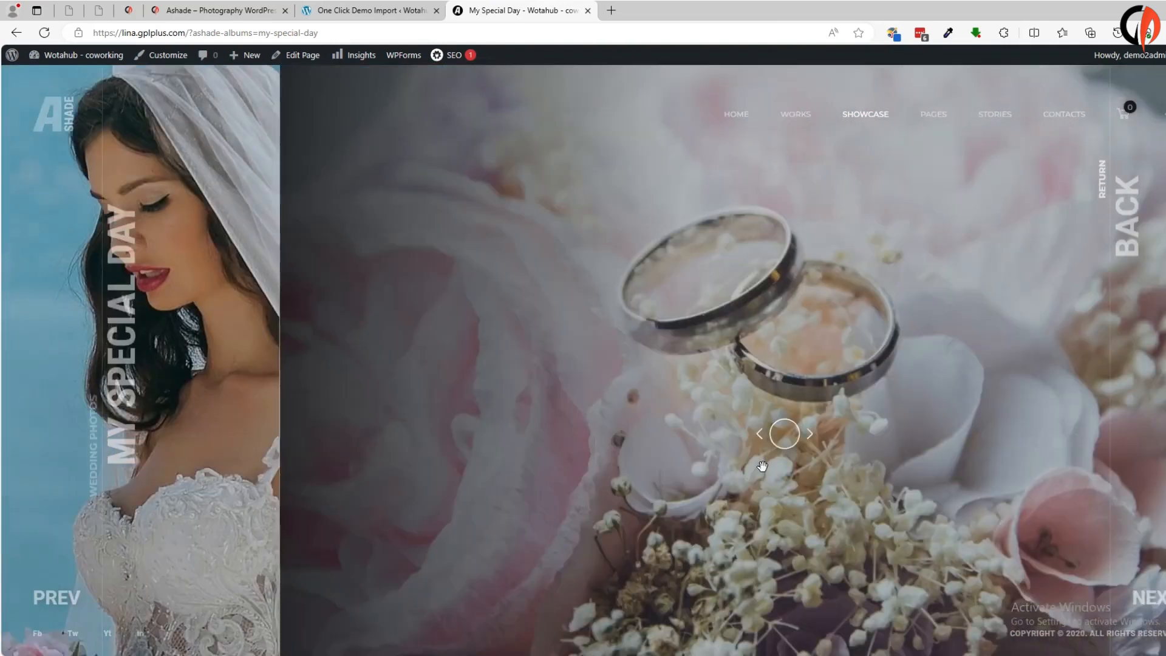
{"action": "scroll", "coordinate": [498, 488], "scroll_direction": "down", "scroll_amount": 1}
{"action": "scroll", "coordinate": [522, 339], "scroll_direction": "down", "scroll_amount": 1}
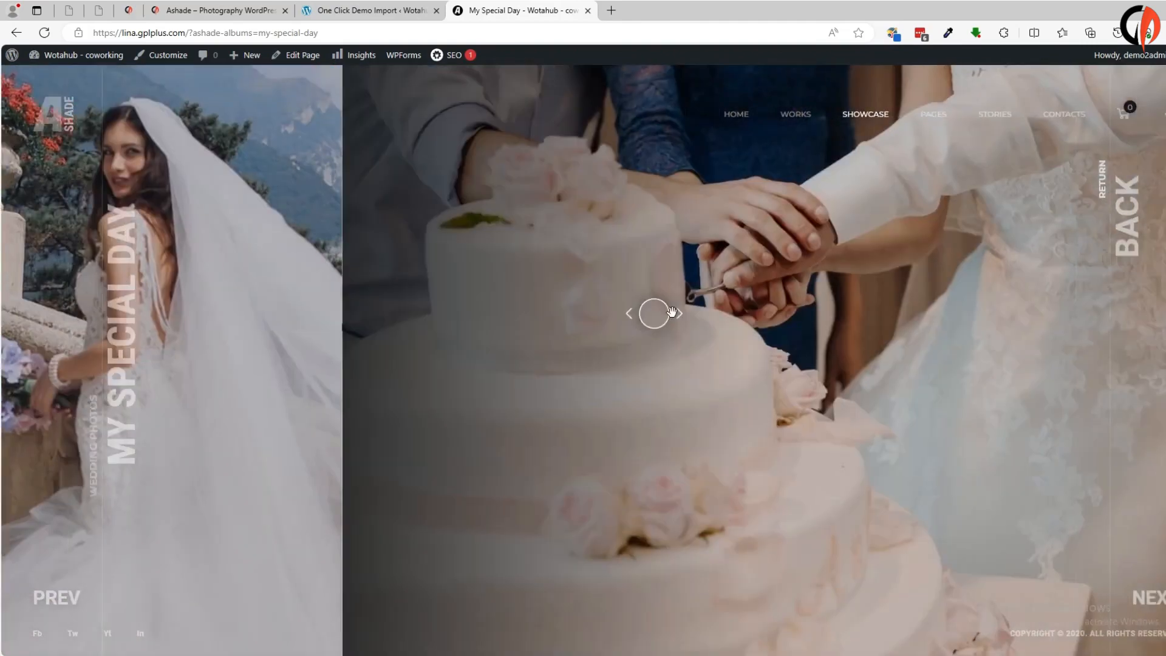
{"action": "scroll", "coordinate": [923, 364], "scroll_direction": "down", "scroll_amount": 1}
{"action": "scroll", "coordinate": [855, 479], "scroll_direction": "down", "scroll_amount": 1}
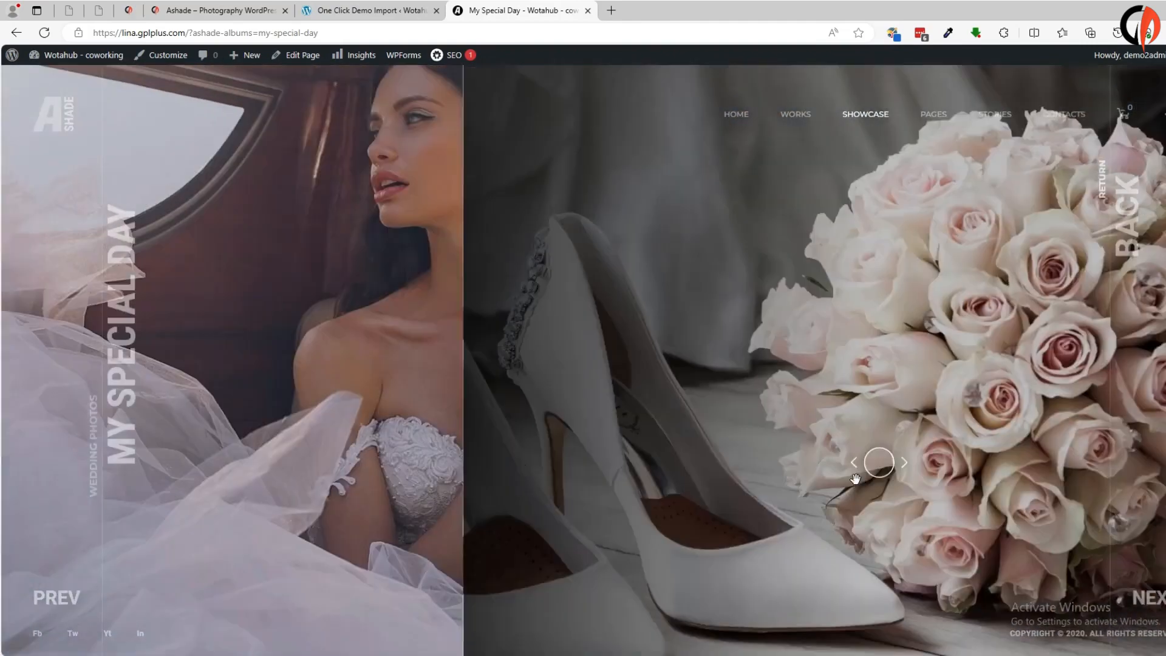
{"action": "scroll", "coordinate": [637, 403], "scroll_direction": "up", "scroll_amount": 1}
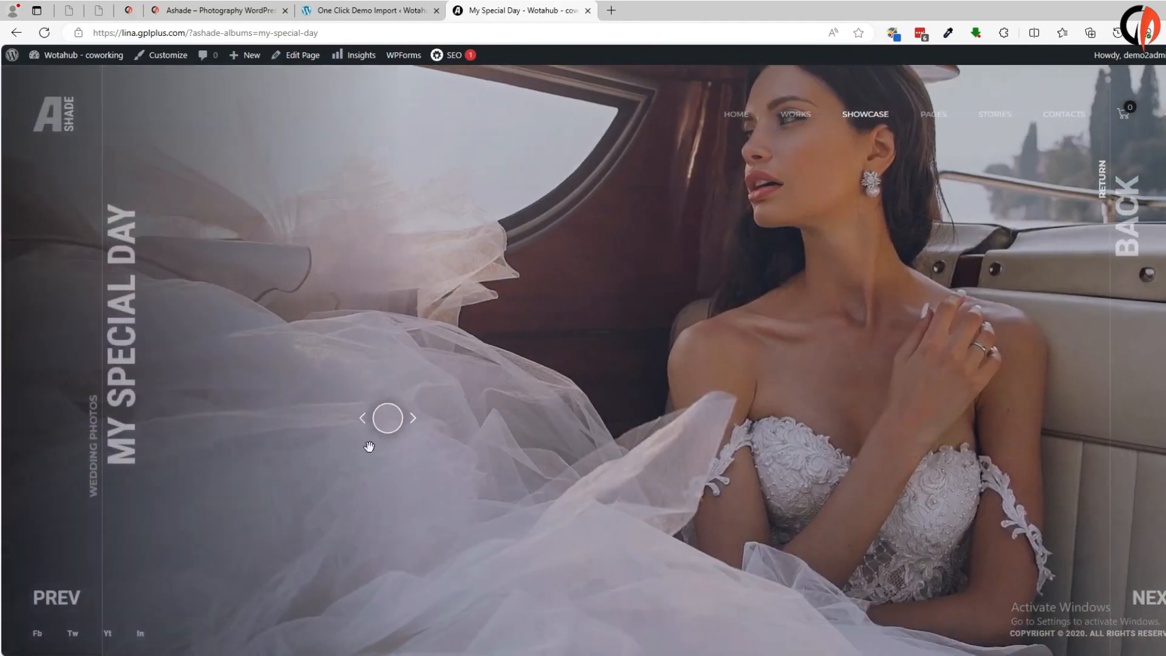
{"action": "scroll", "coordinate": [425, 461], "scroll_direction": "up", "scroll_amount": 1}
{"action": "scroll", "coordinate": [437, 419], "scroll_direction": "up", "scroll_amount": 1}
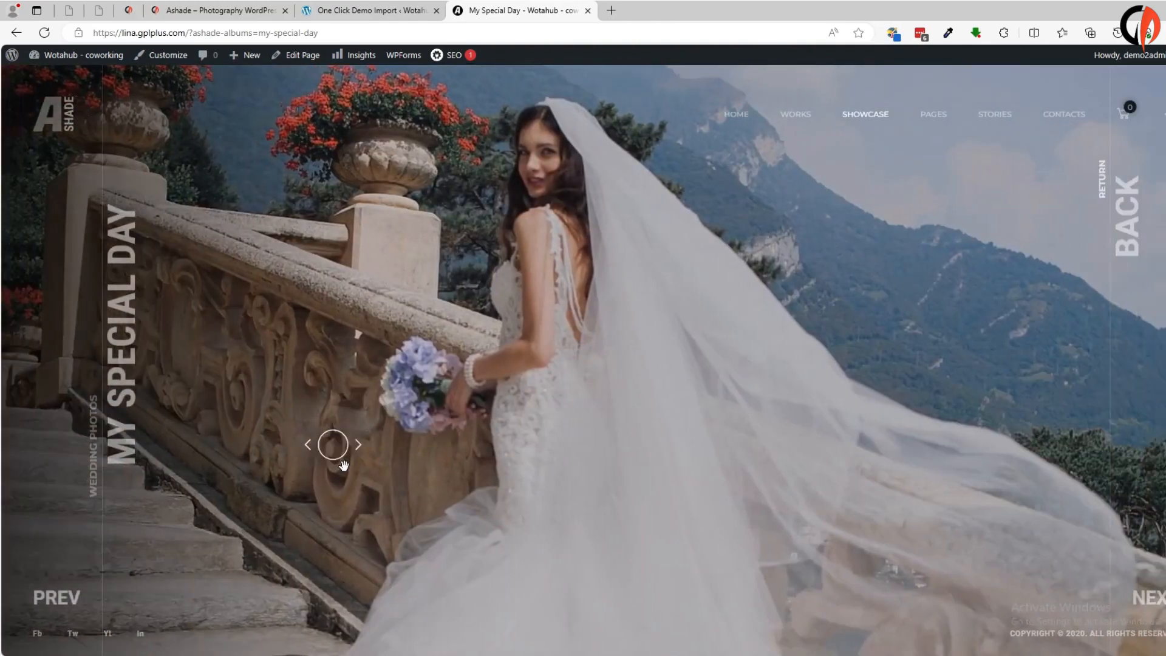
{"action": "scroll", "coordinate": [364, 473], "scroll_direction": "up", "scroll_amount": 1}
{"action": "scroll", "coordinate": [425, 395], "scroll_direction": "up", "scroll_amount": 1}
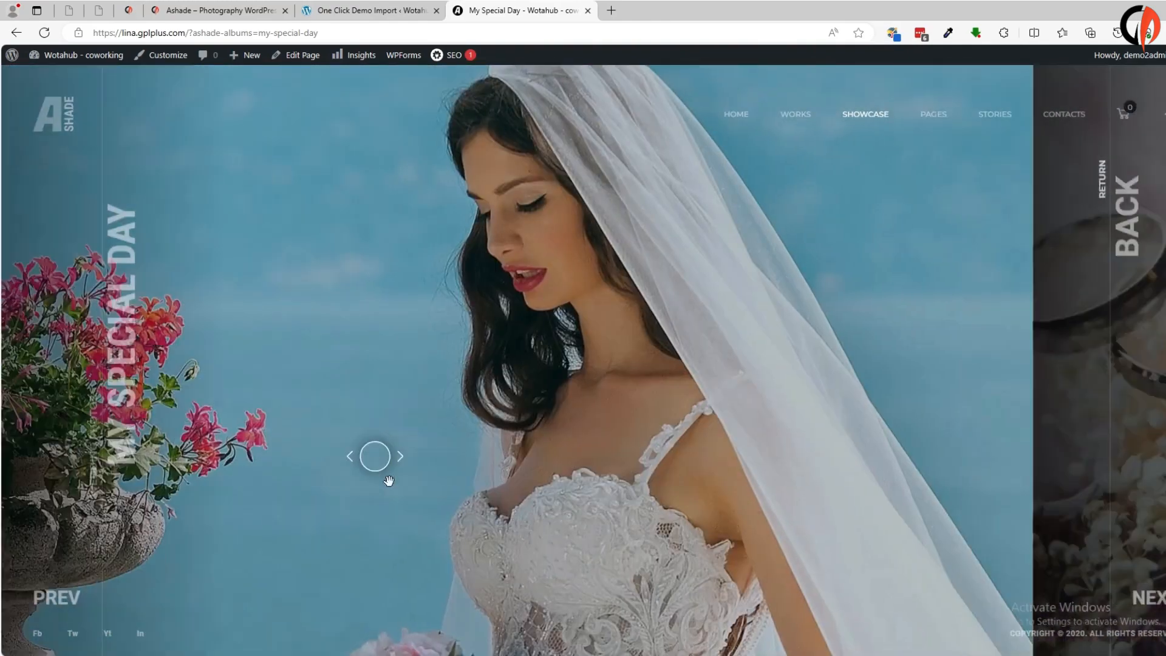
{"action": "scroll", "coordinate": [401, 462], "scroll_direction": "up", "scroll_amount": 1}
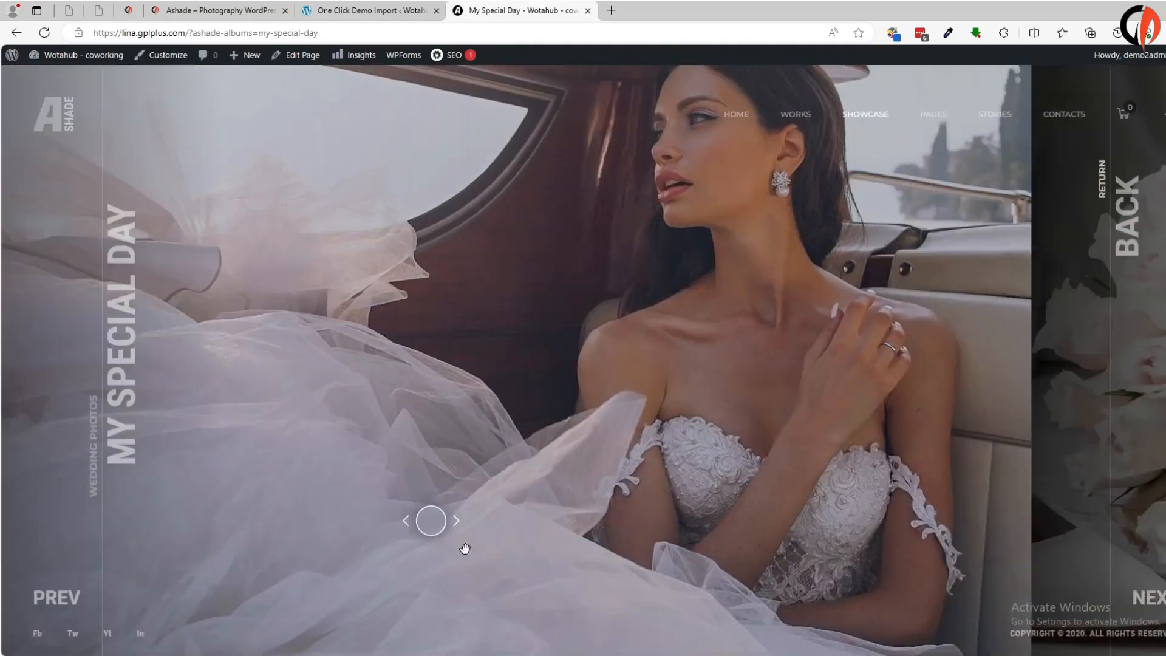